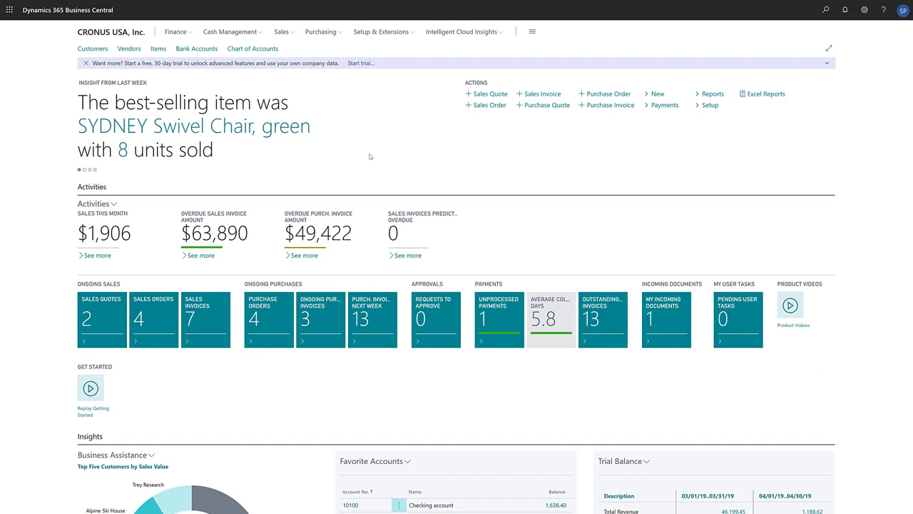
Open customer 30000 School of Fine Art's card and show its Prices and Discounts actions
click(93, 48)
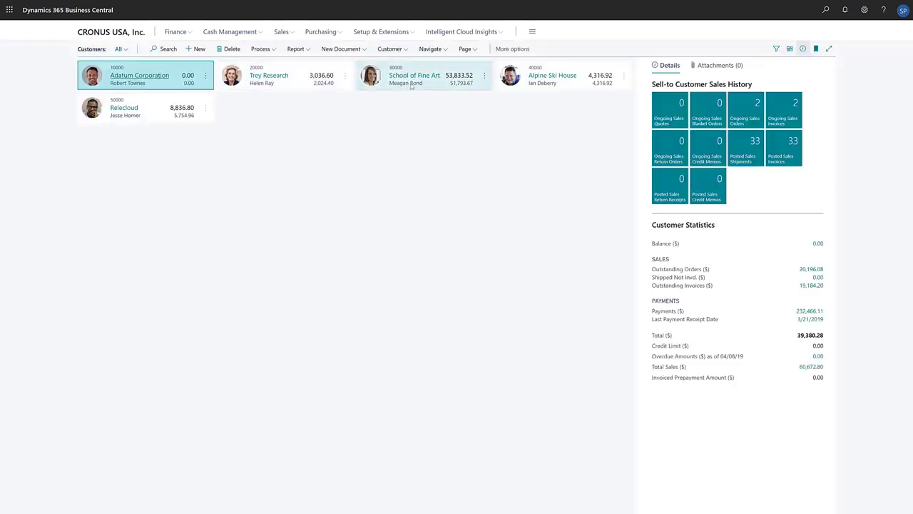
click(418, 82)
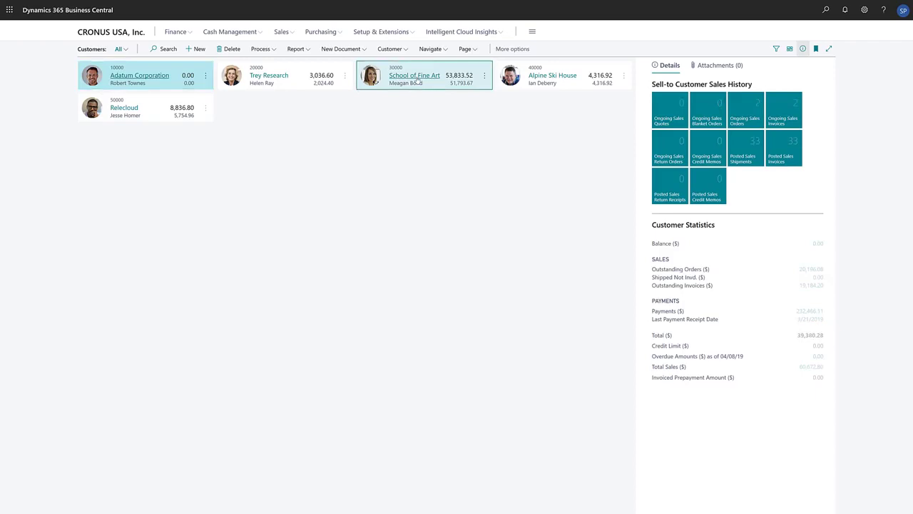
click(418, 80)
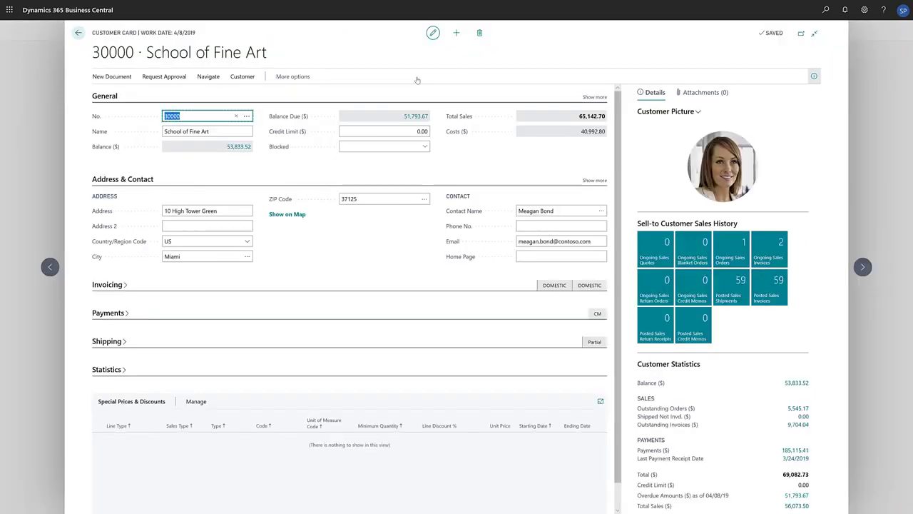
click(298, 78)
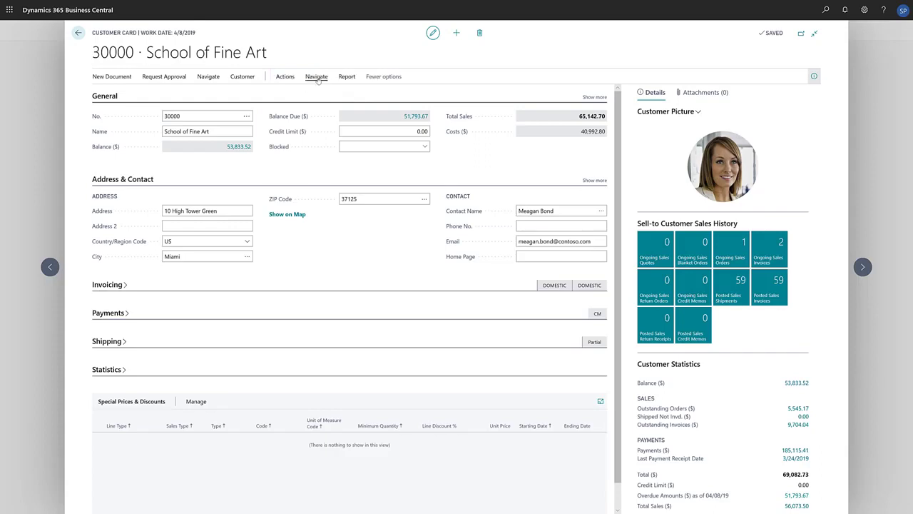
click(317, 77)
click(247, 95)
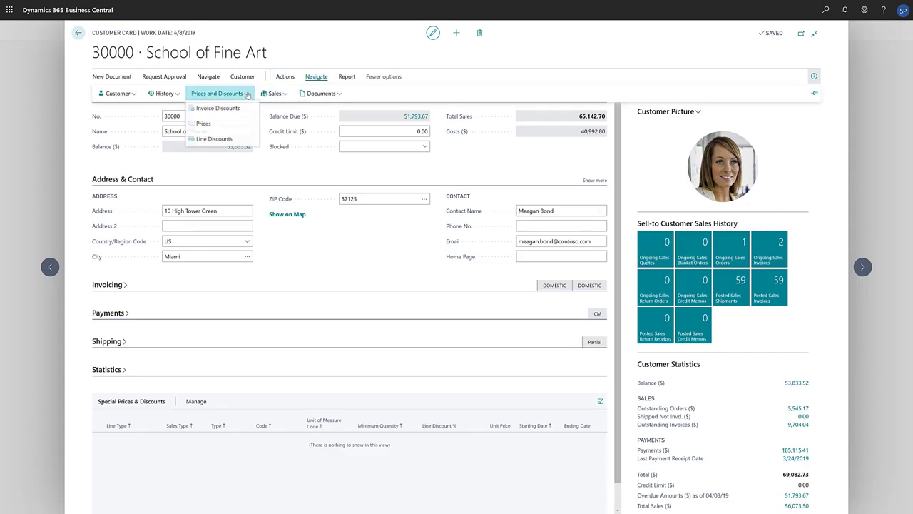
Open the customer's Sales Prices and start a price line for item 1900-S in PCS
click(240, 130)
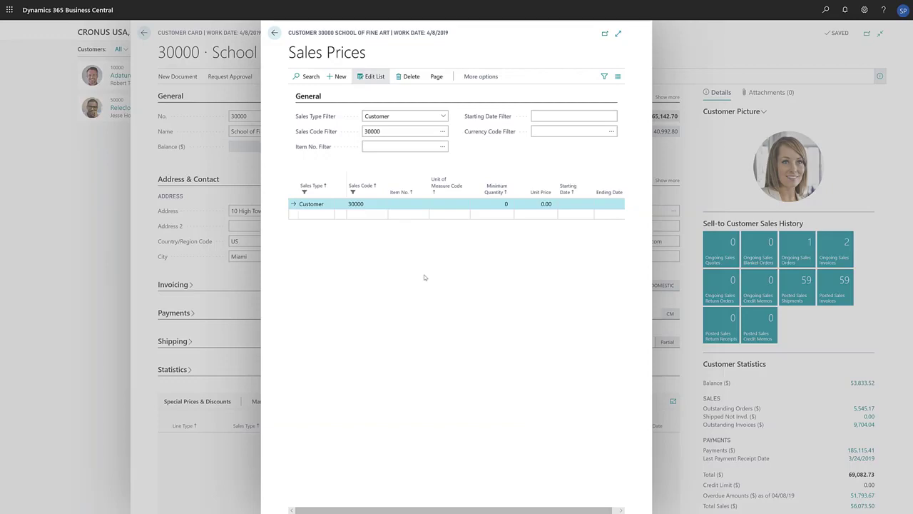
click(411, 204)
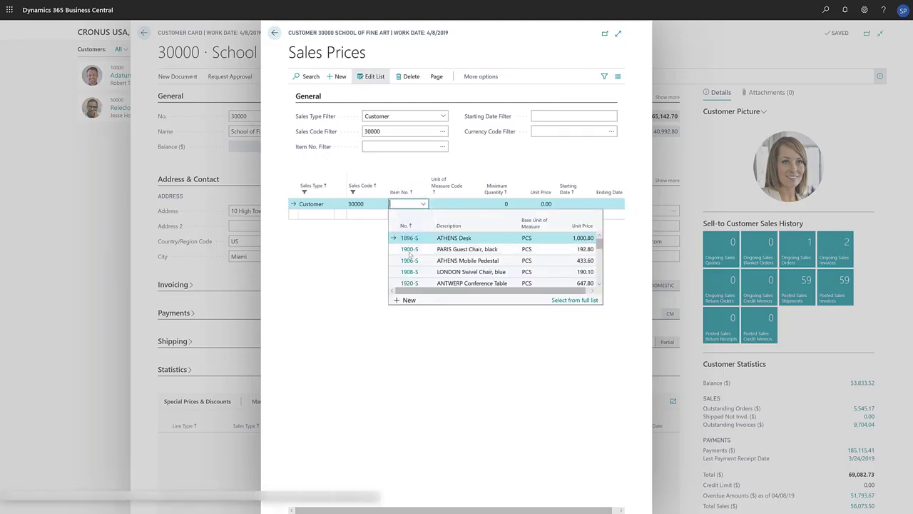
click(411, 249)
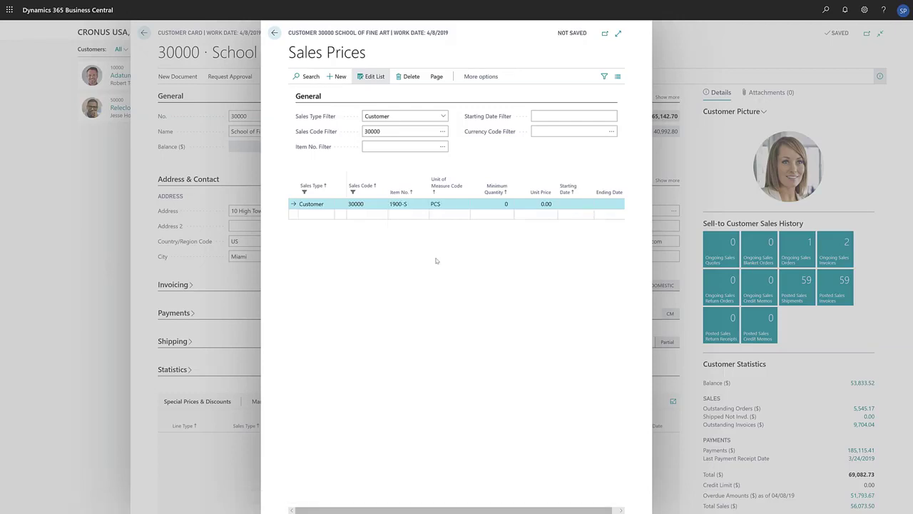
click(457, 207)
click(464, 204)
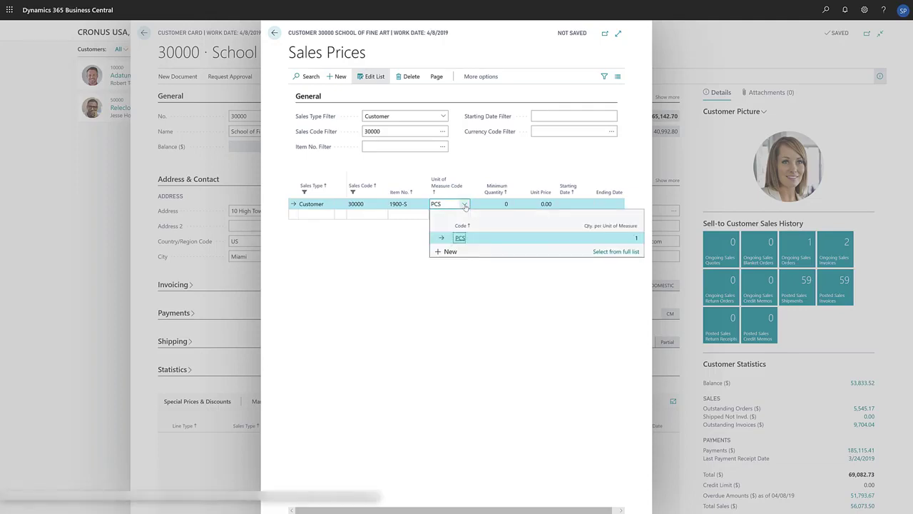
click(428, 291)
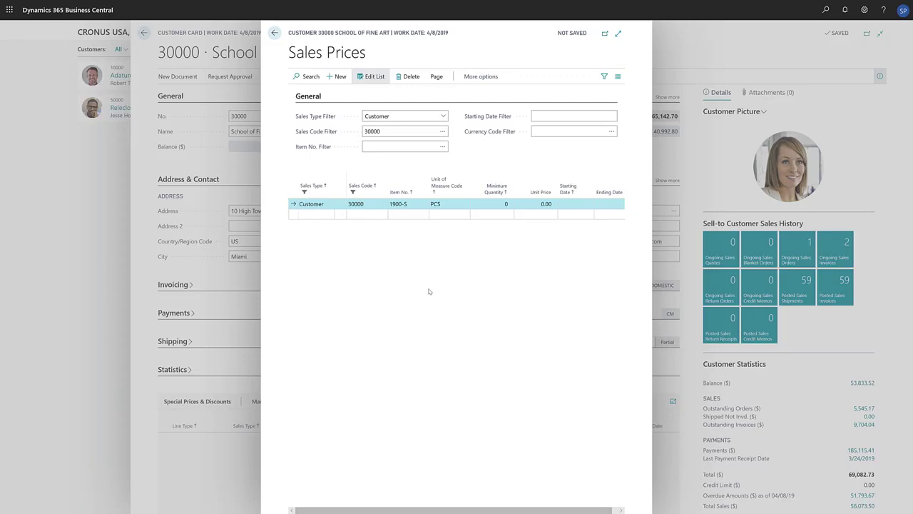
Set minimum quantity 23 and unit price 165.00 on the 1900-S price line
click(503, 204)
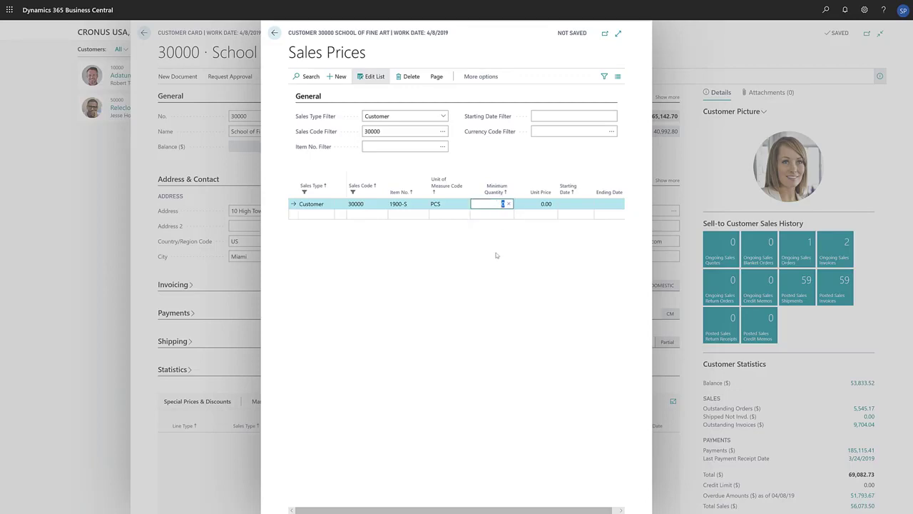
text(23)
key(Tab)
click(536, 204)
text(165)
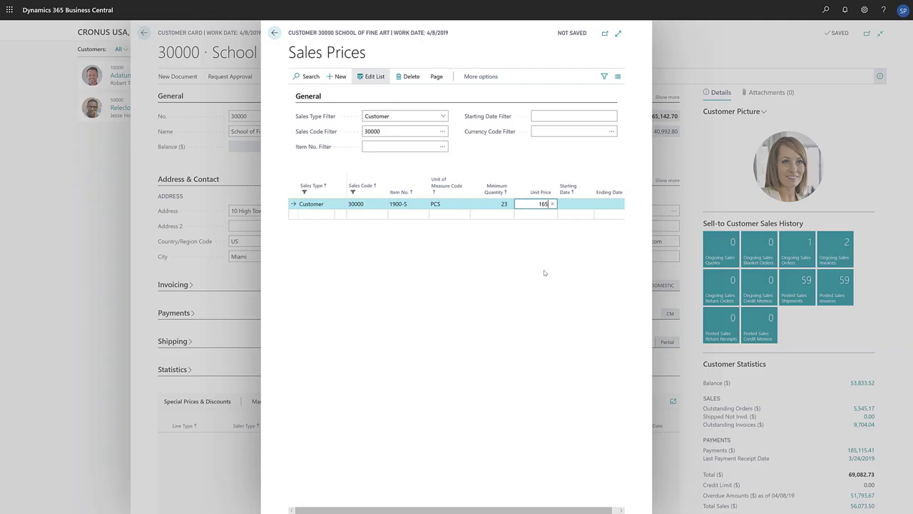
key(Tab)
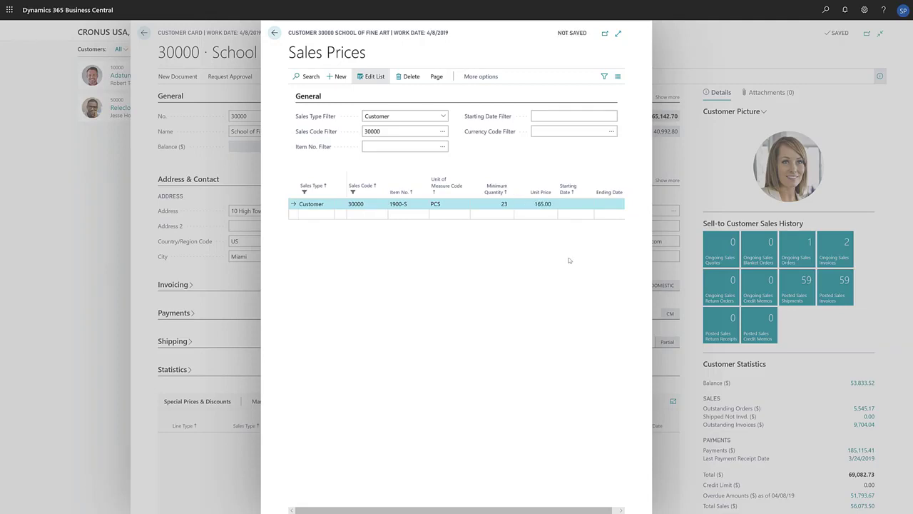
Make the 1900-S price line run from 9/16/2019 to 10/16/2019 and save it
click(571, 203)
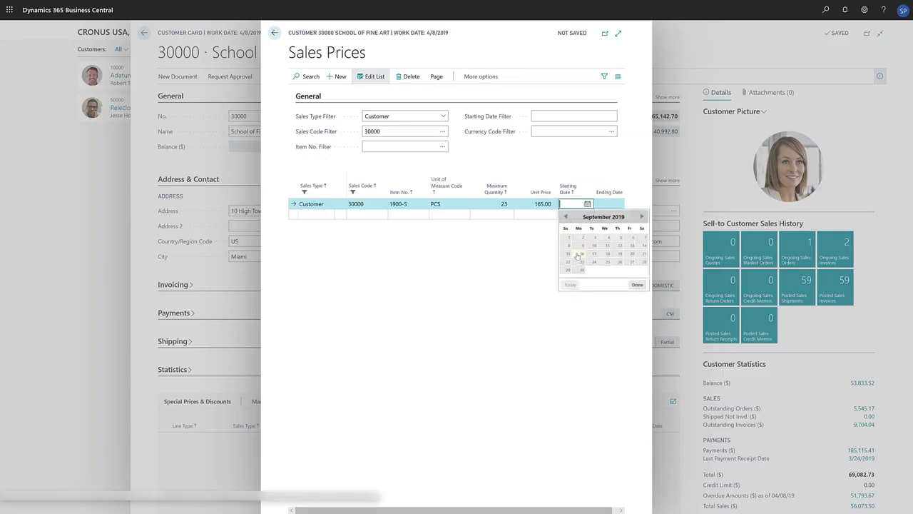
click(582, 253)
click(604, 205)
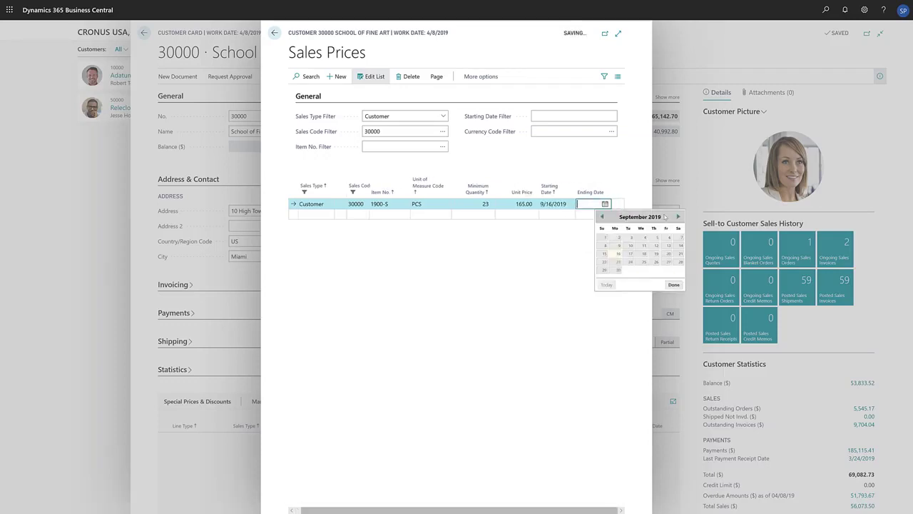
click(678, 217)
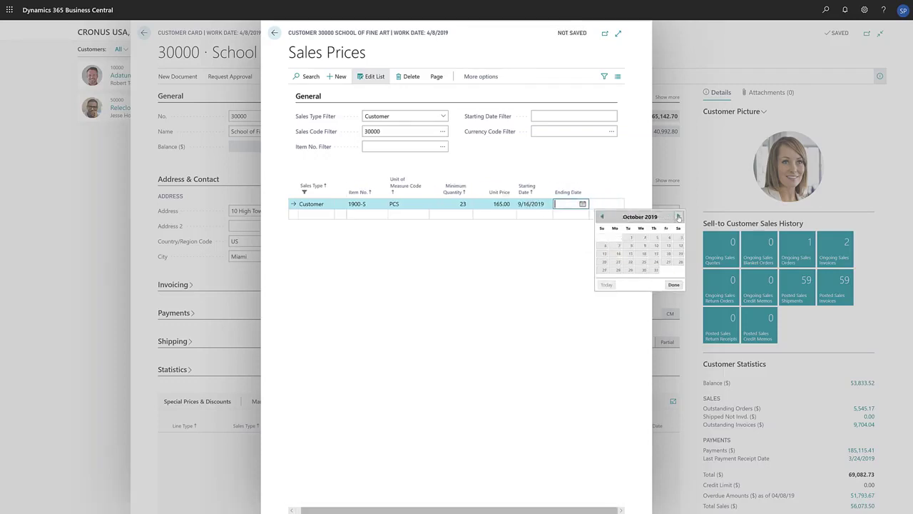
click(644, 254)
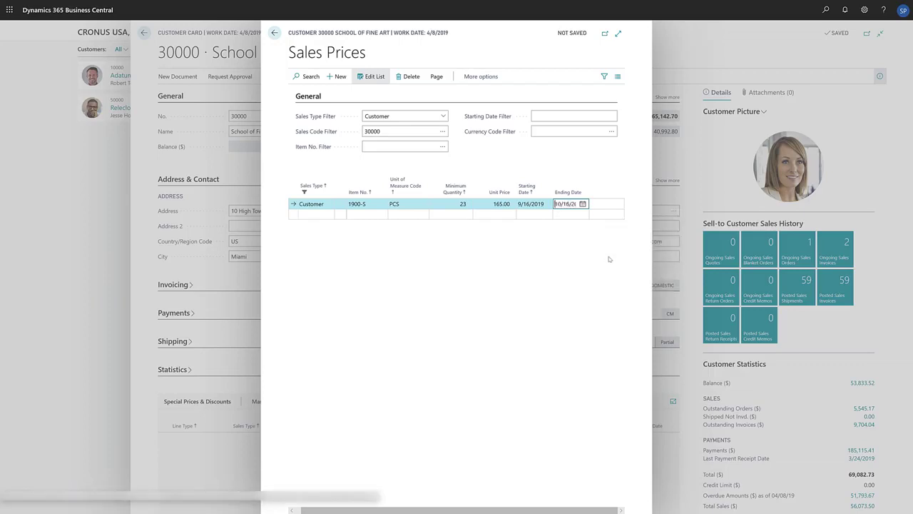
click(504, 252)
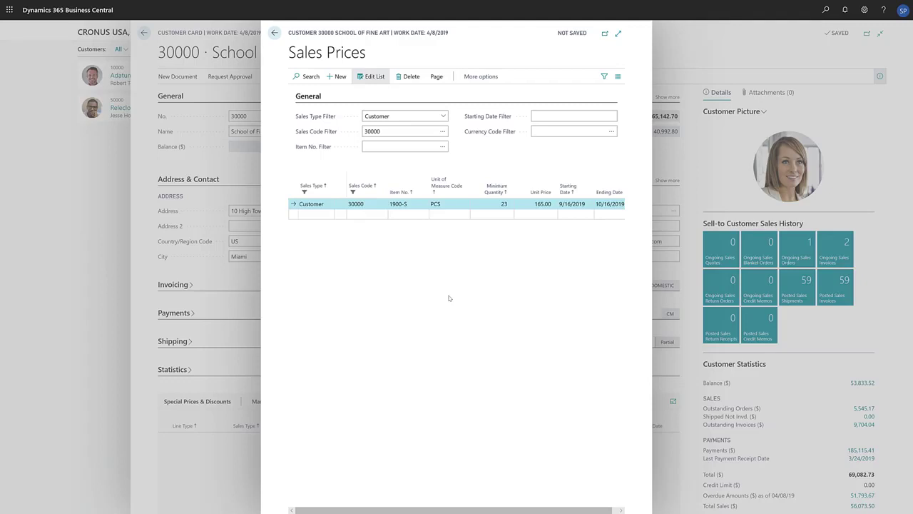
Open the customer's Sales Line Discounts and start a discount line for item 1906-S
key(Escape)
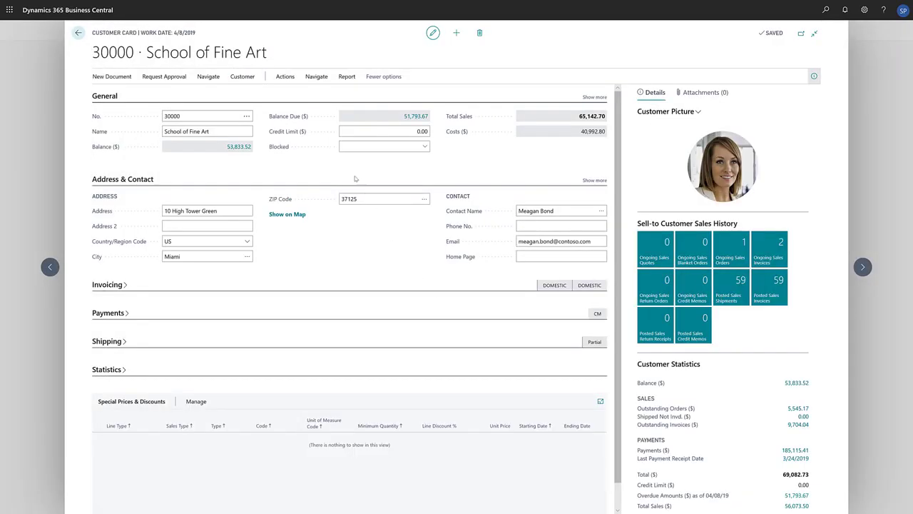
click(317, 77)
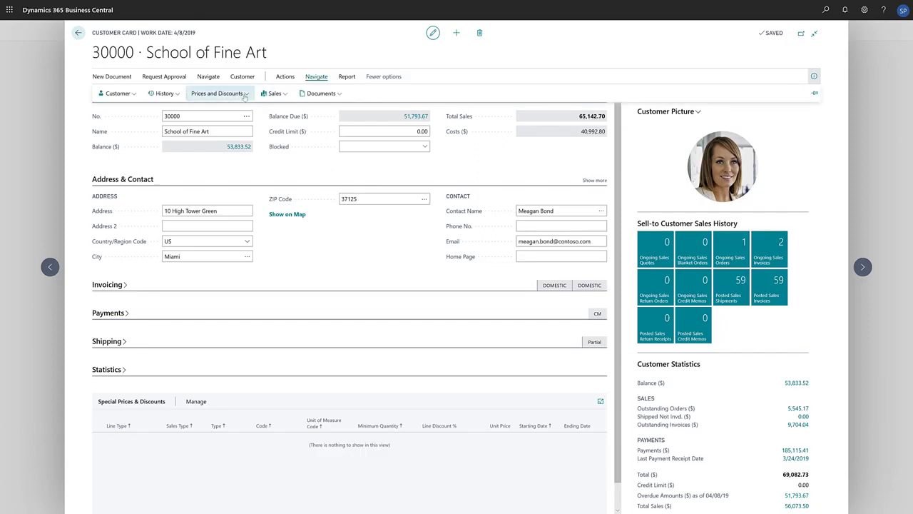
click(221, 94)
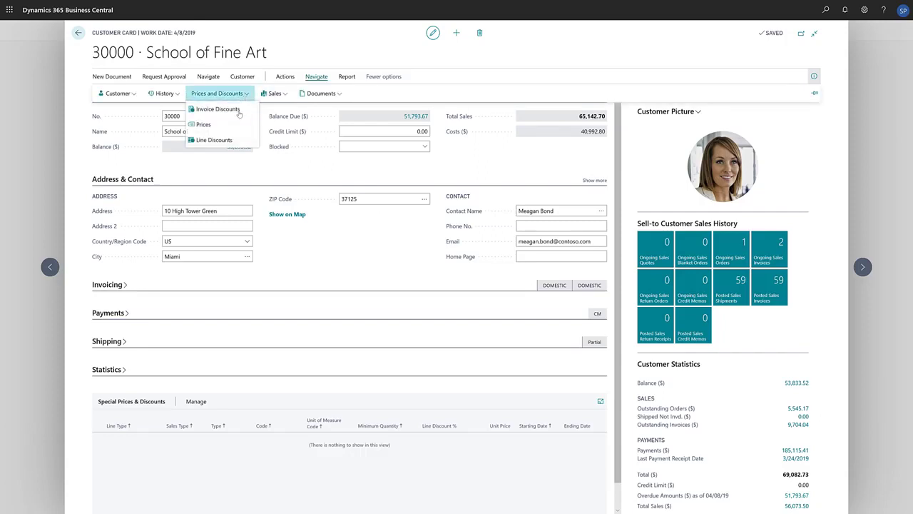
click(214, 140)
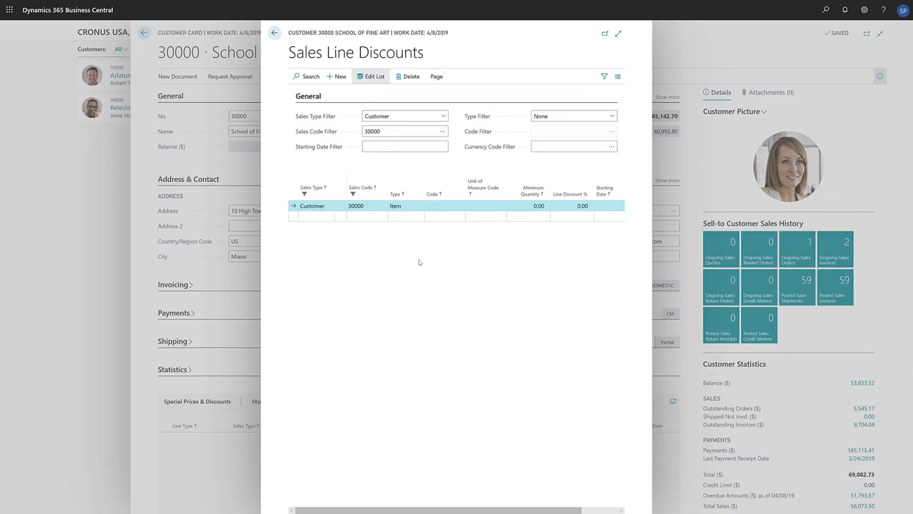
click(445, 207)
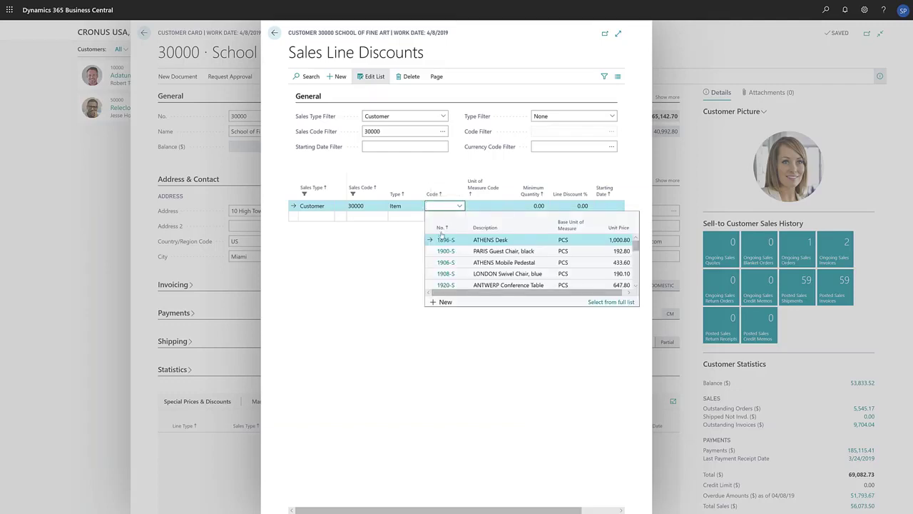
click(445, 263)
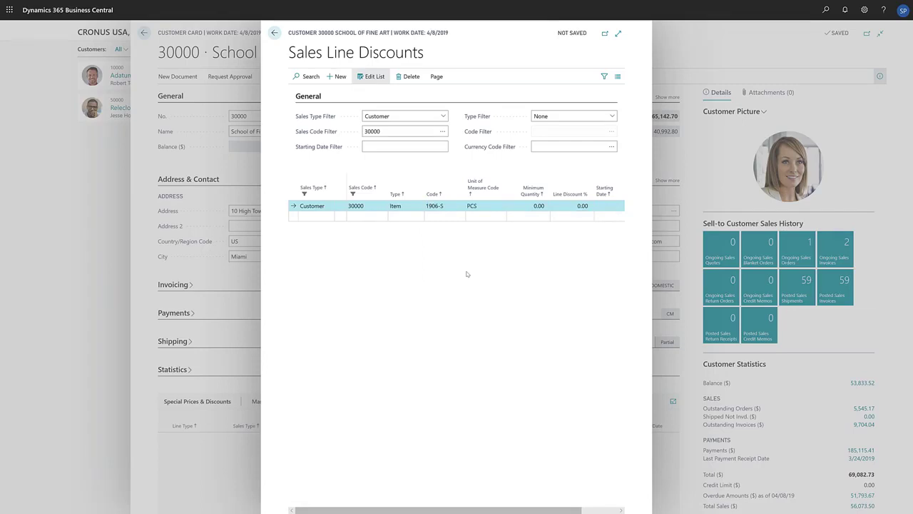
Set minimum quantity 10 and a 12% line discount, leaving the dates empty
click(528, 206)
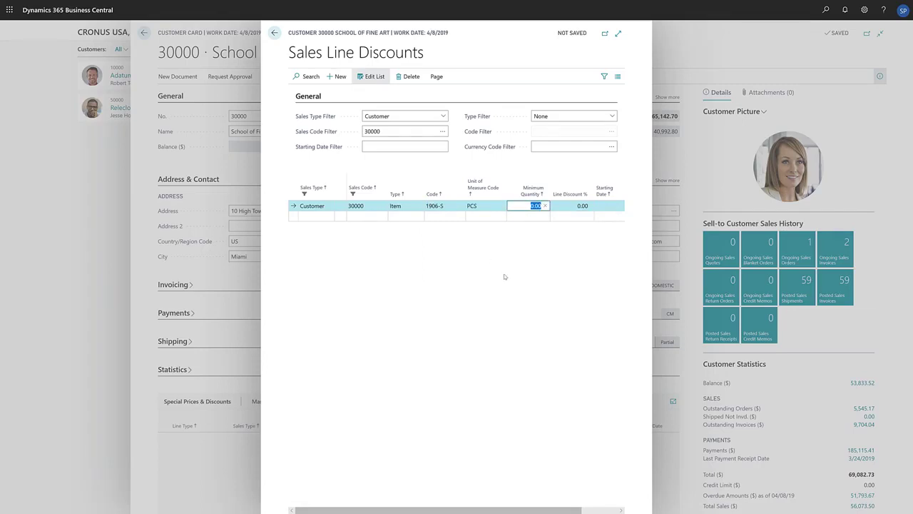
text(10)
click(580, 206)
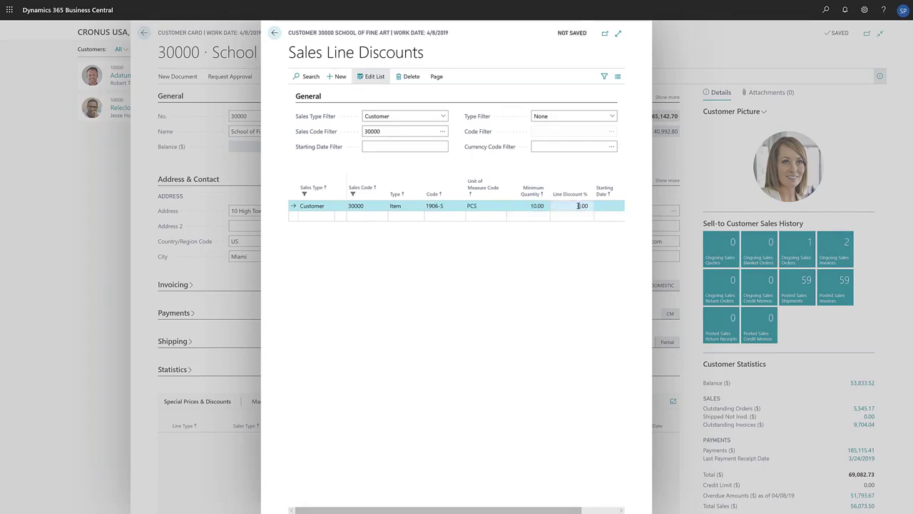
text(12)
click(571, 259)
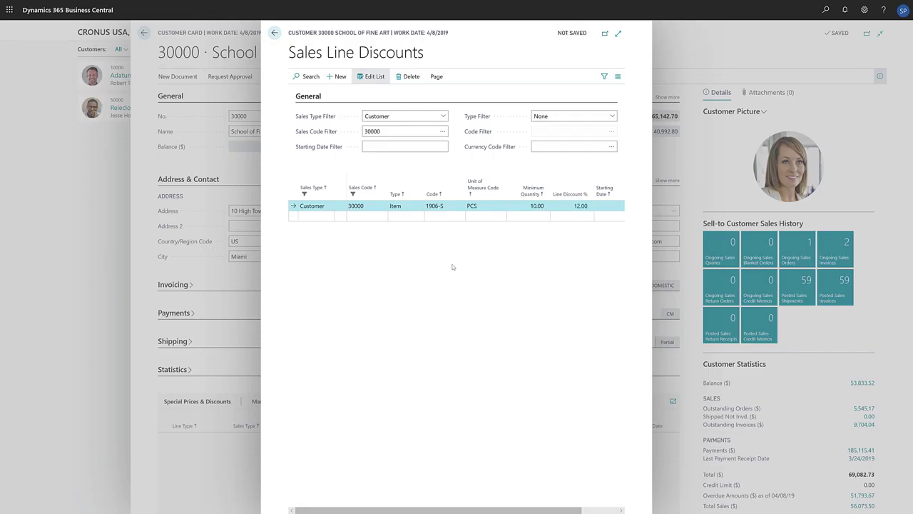
click(607, 206)
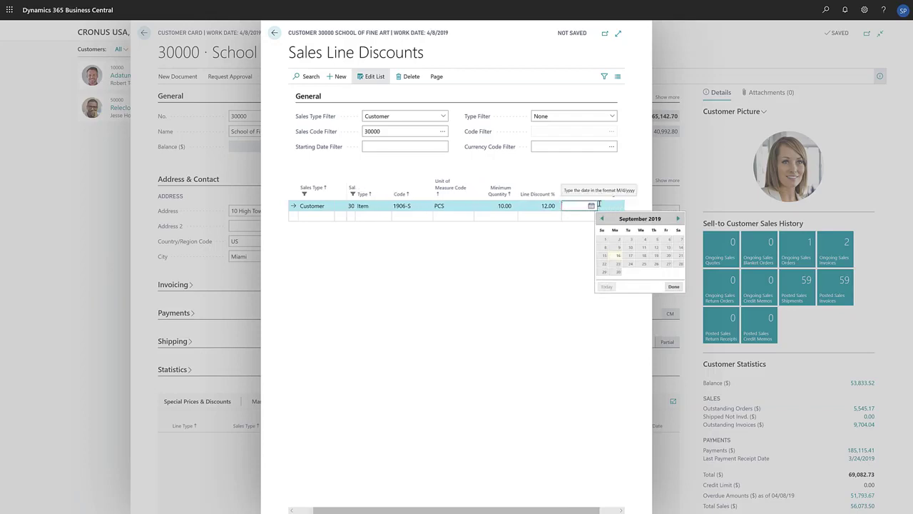
click(600, 205)
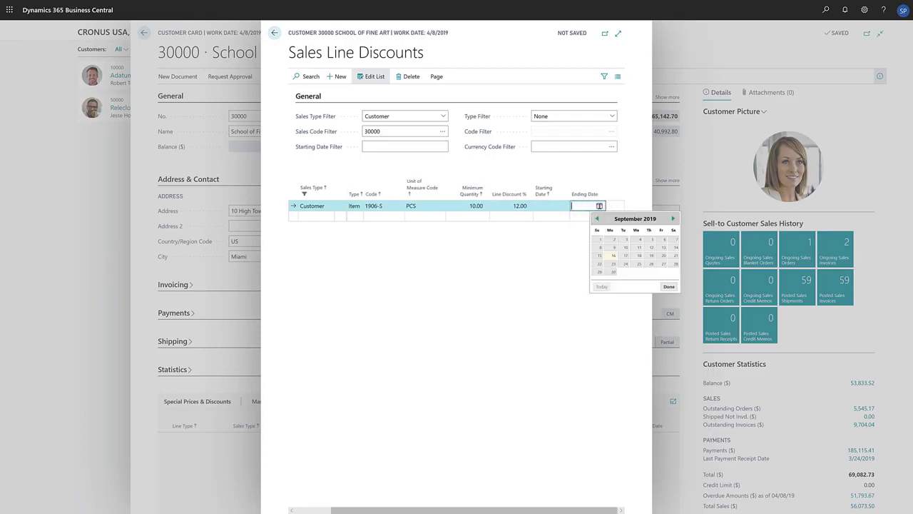
click(531, 280)
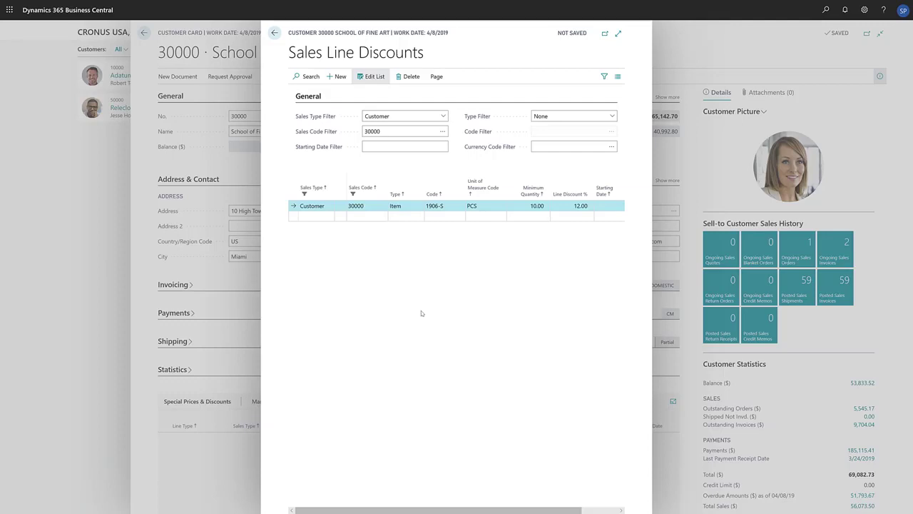
Leave Sales Line Discounts and open the customer's Invoice Discounts page
key(Escape)
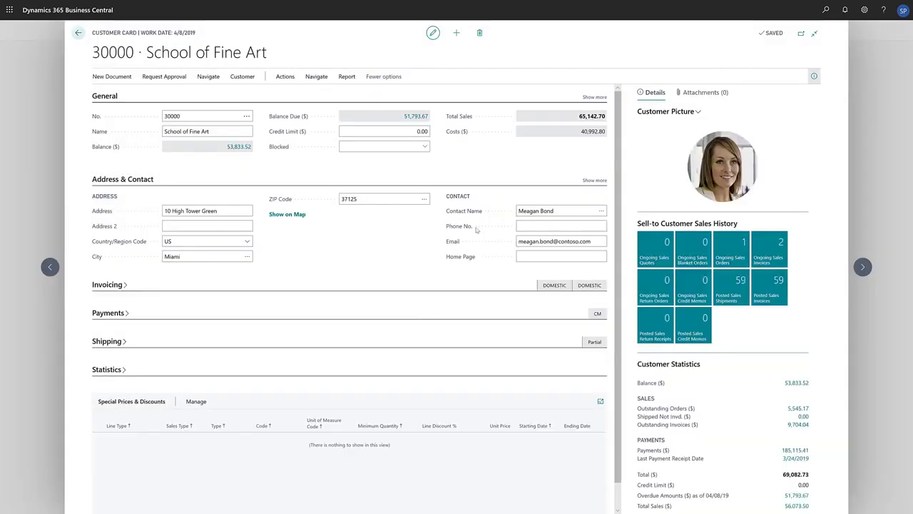
click(316, 76)
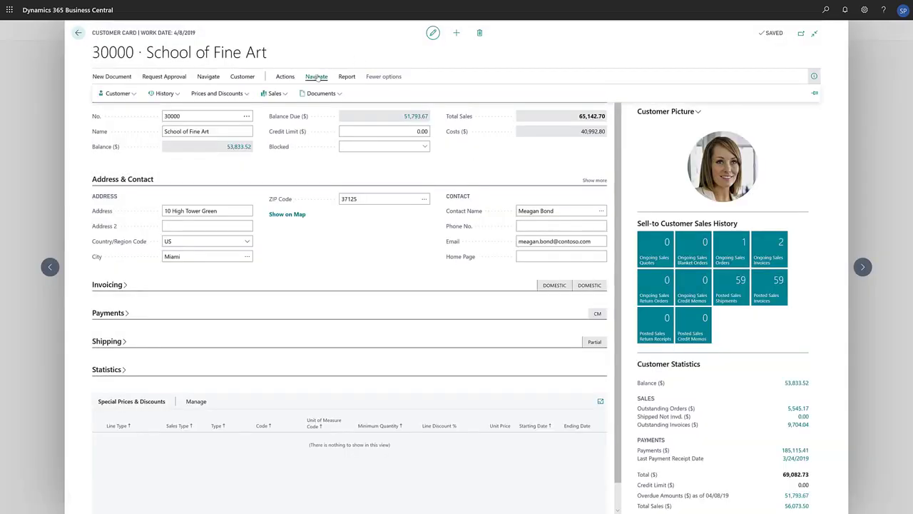
click(246, 94)
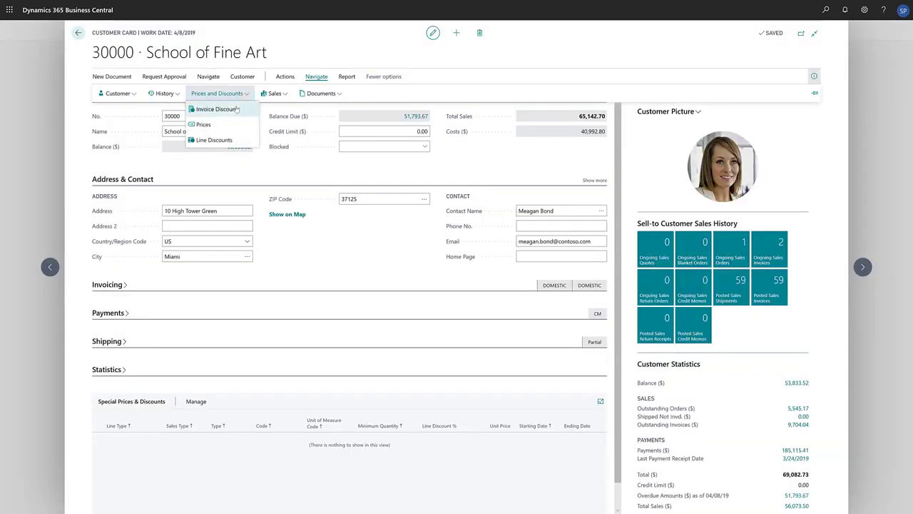
click(236, 112)
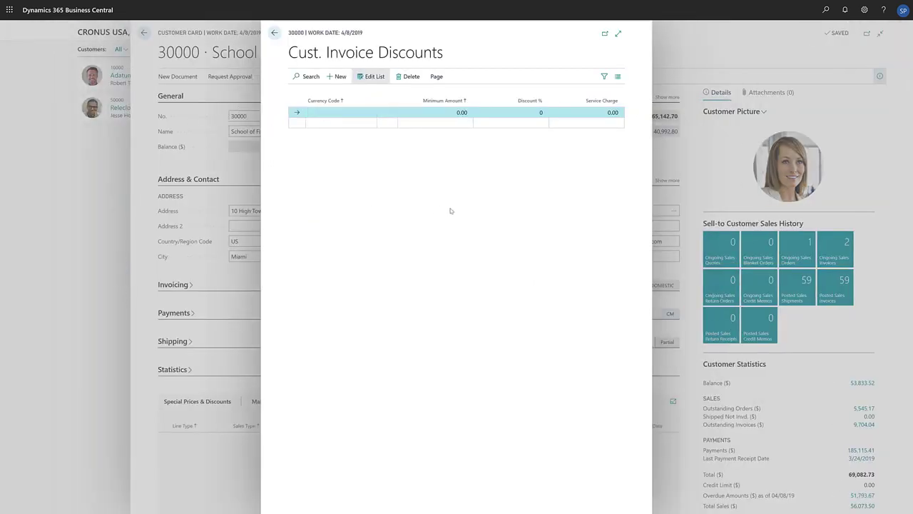
Add a 15% invoice discount from a 3,000.00 minimum amount with no currency code
click(437, 114)
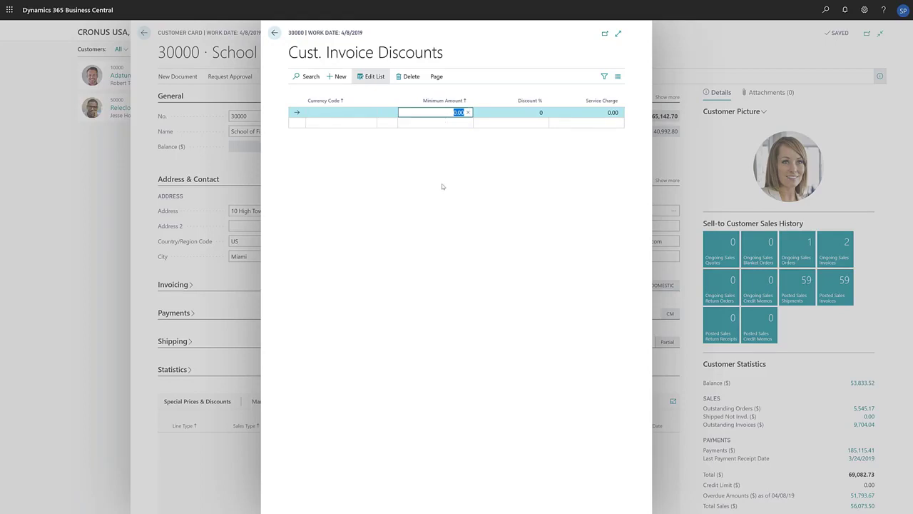
text(3000)
click(442, 186)
key(Tab)
text(15)
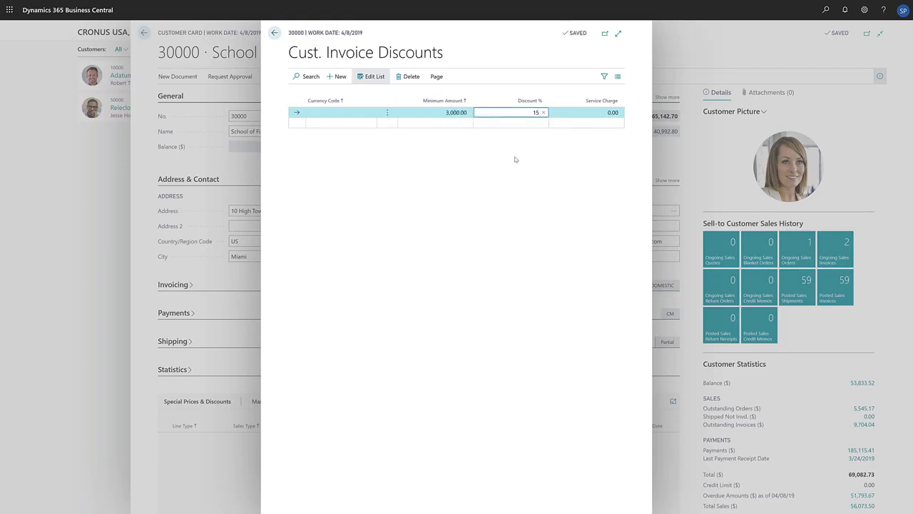
click(456, 179)
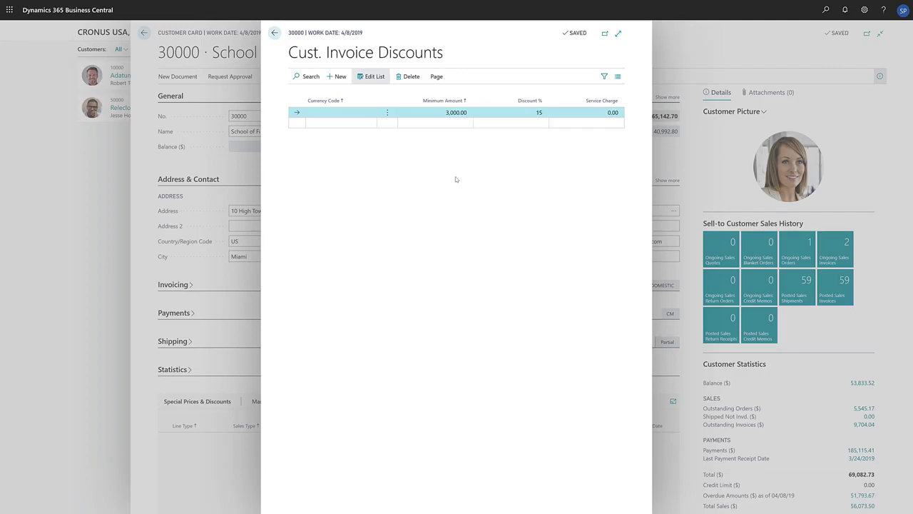
click(346, 112)
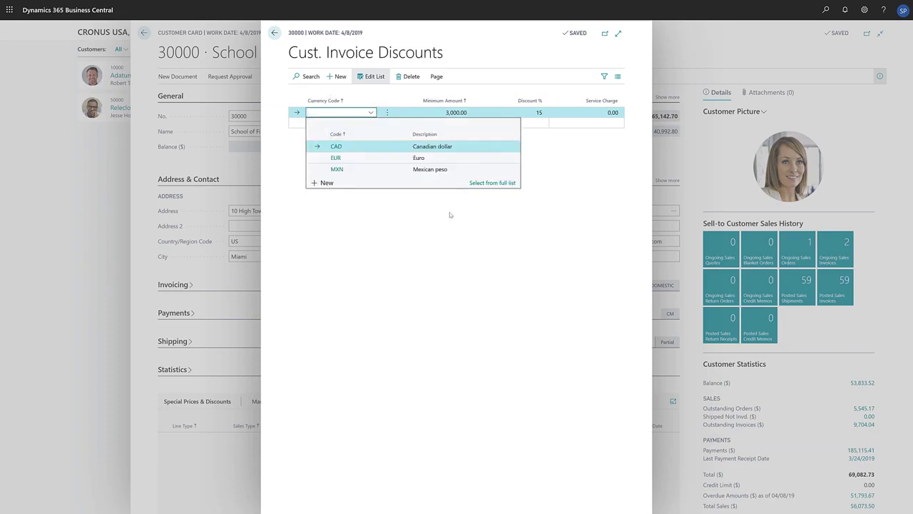
click(427, 221)
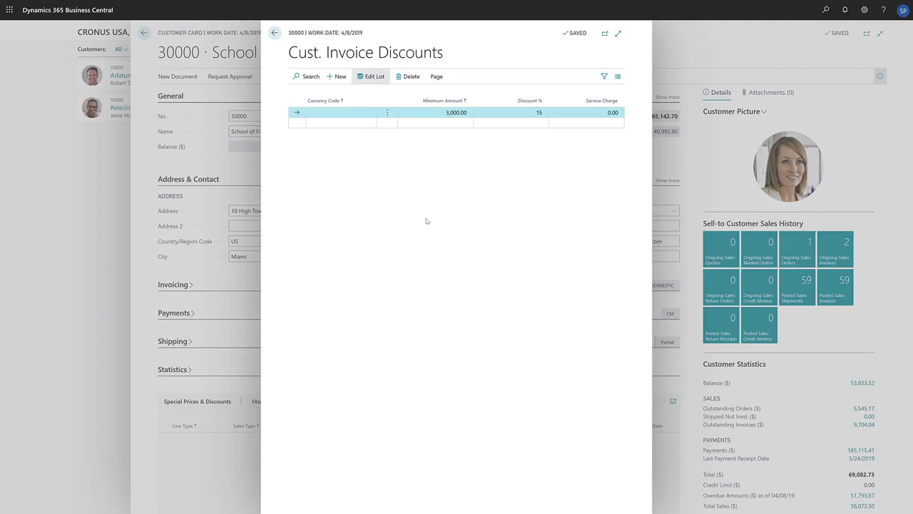